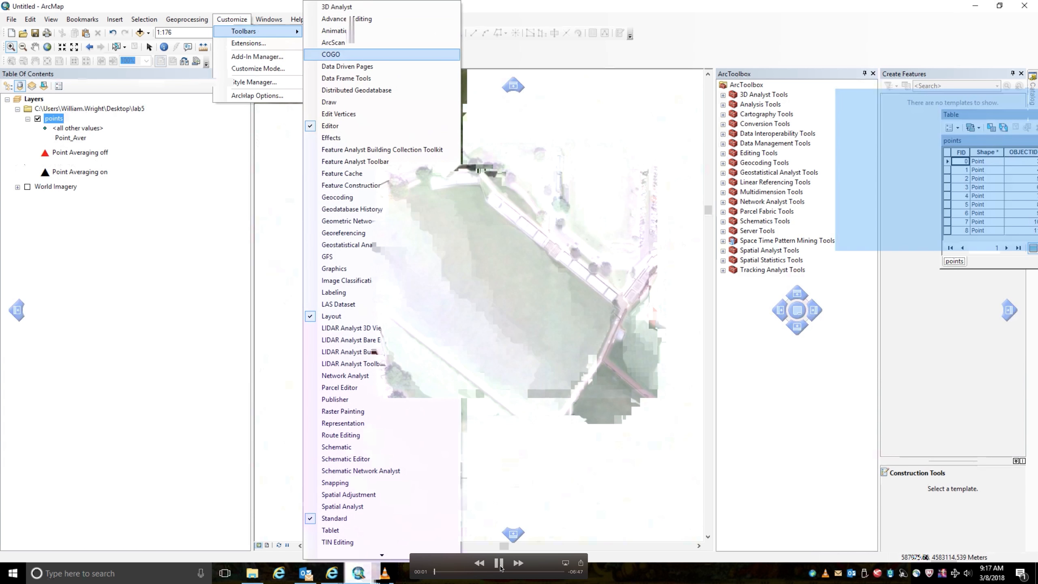
pyautogui.click(499, 564)
pyautogui.moveTo(434, 574); pyautogui.dragTo(431, 573)
pyautogui.click(498, 565)
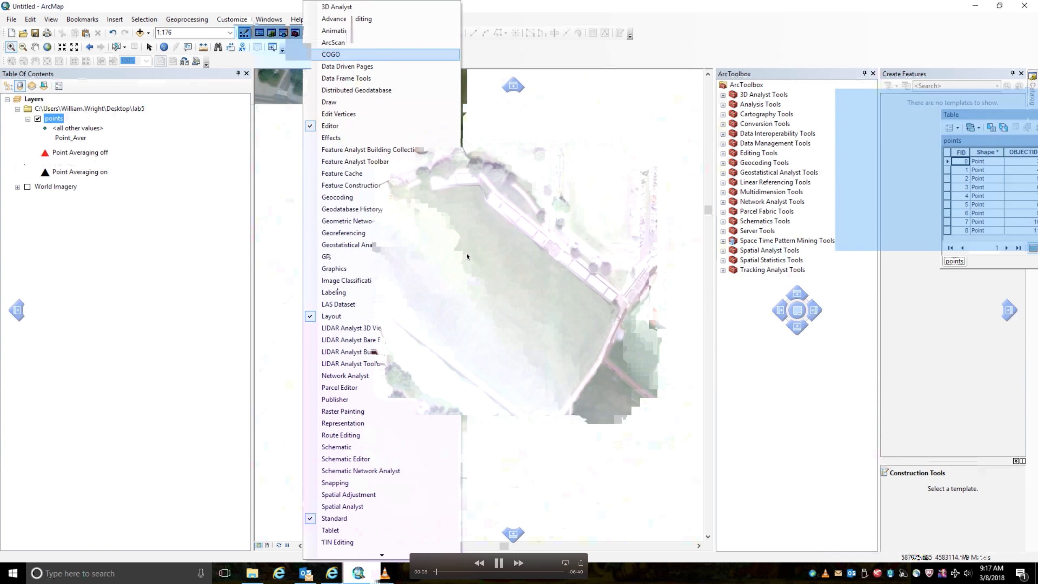
pyautogui.click(499, 567)
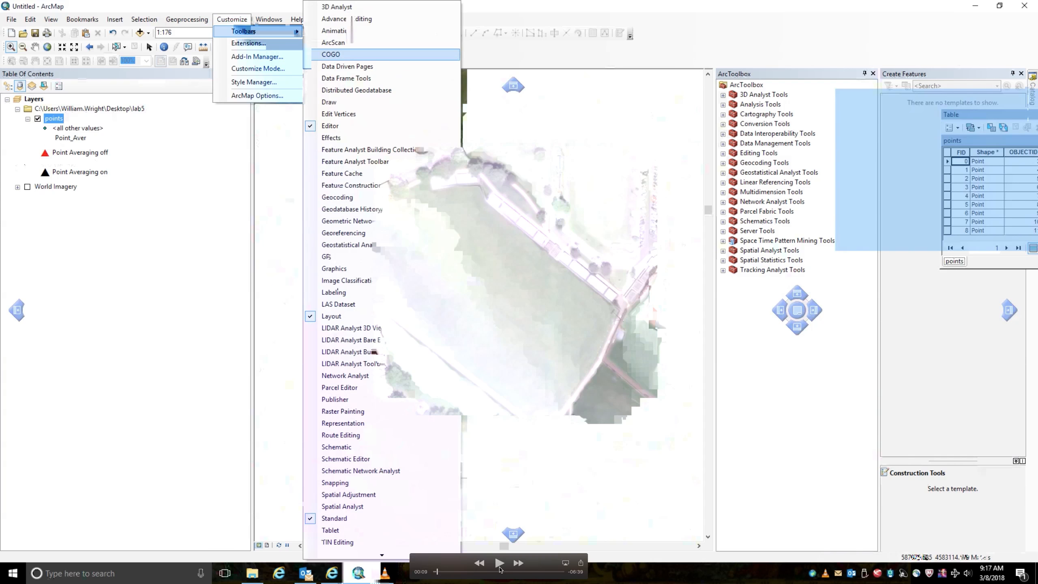
pyautogui.click(500, 569)
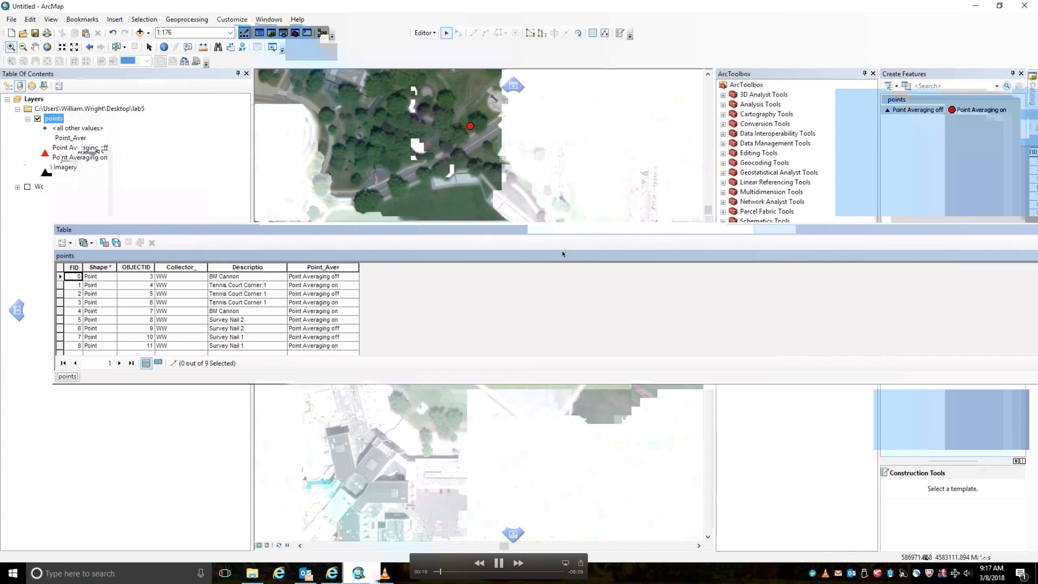
pyautogui.click(500, 563)
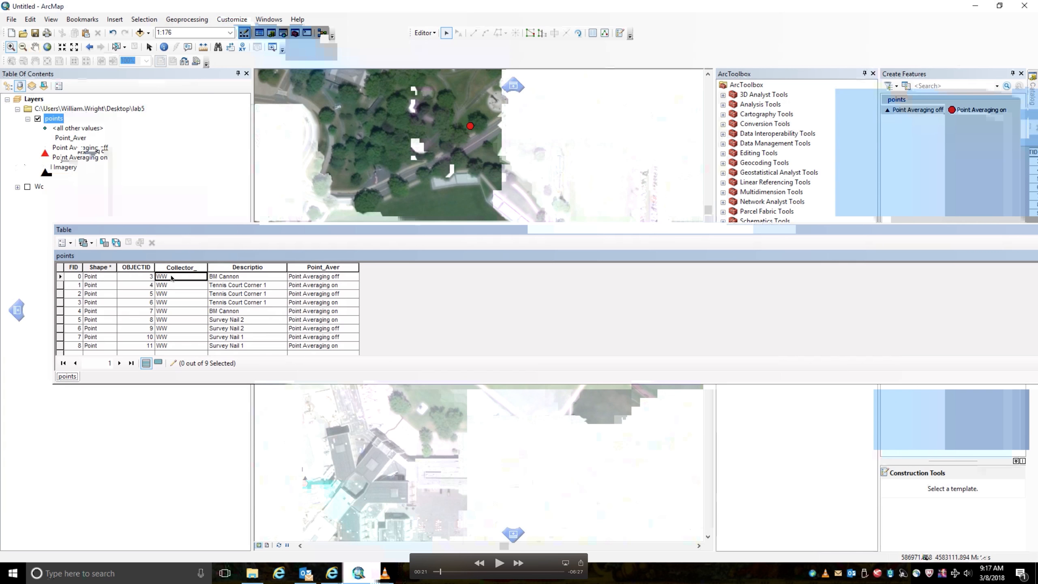
pyautogui.click(501, 564)
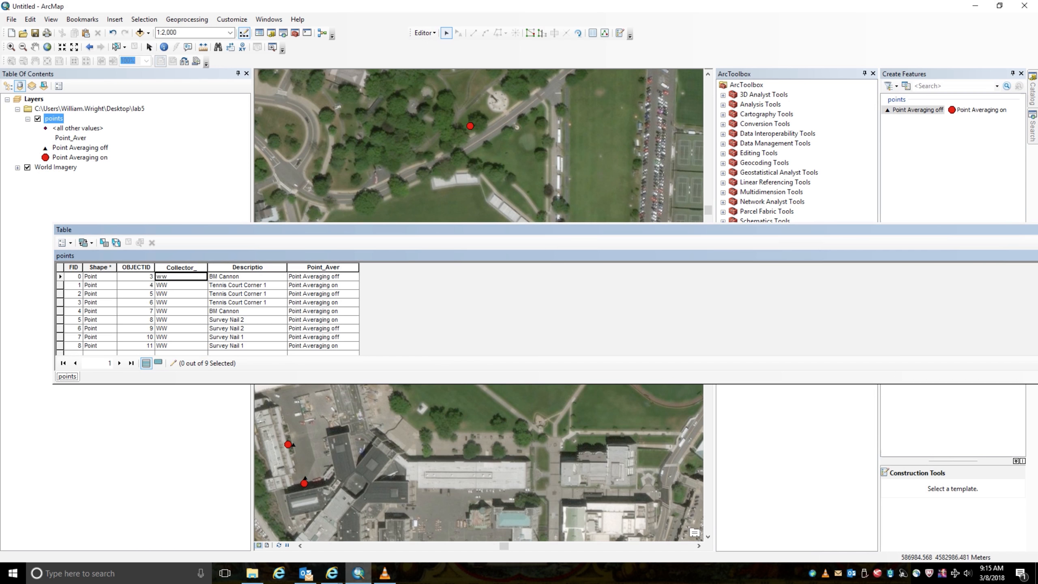
pyautogui.click(180, 277)
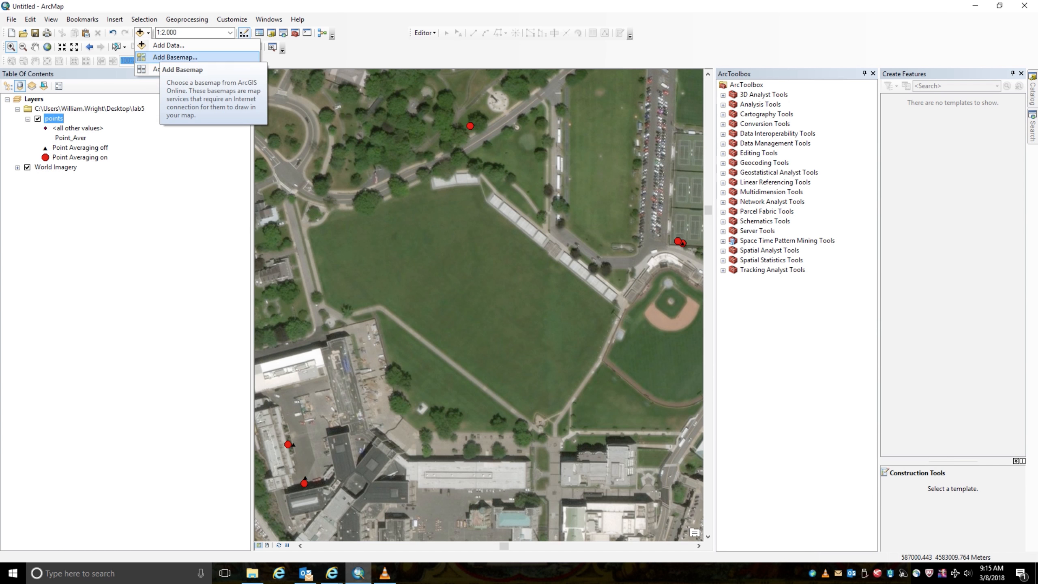
pyautogui.click(499, 564)
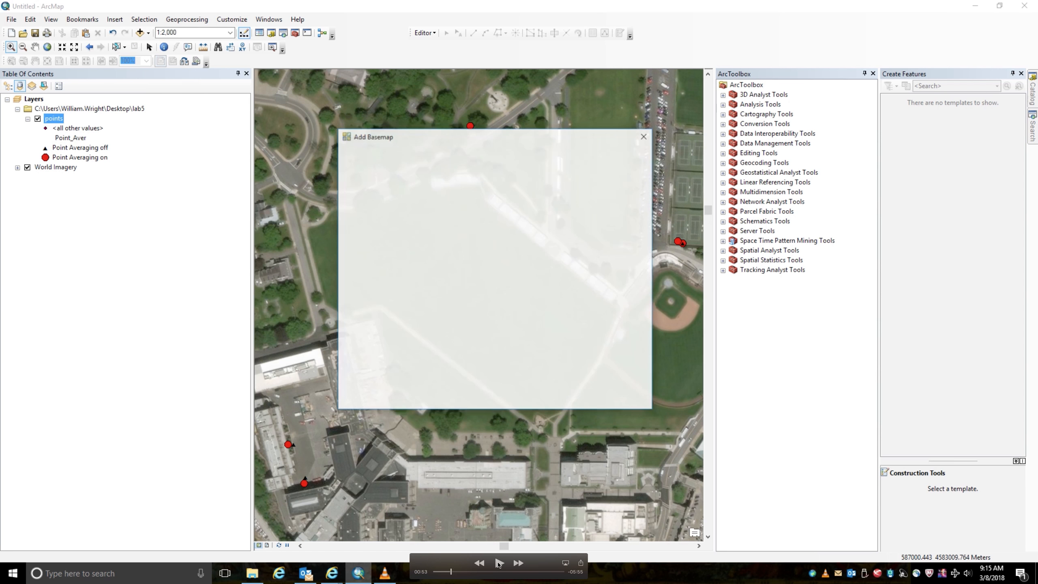
pyautogui.click(498, 564)
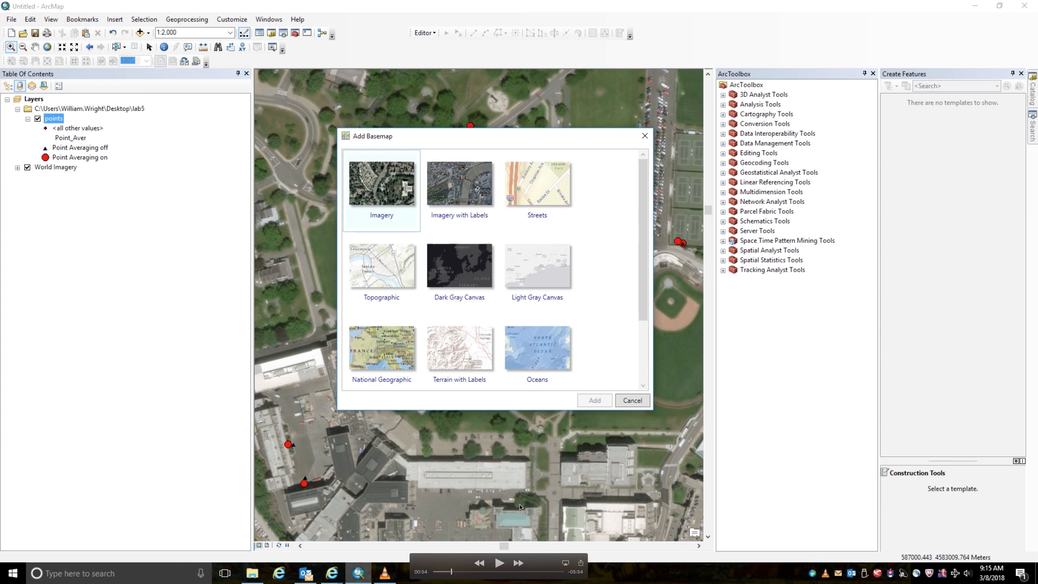
pyautogui.click(499, 568)
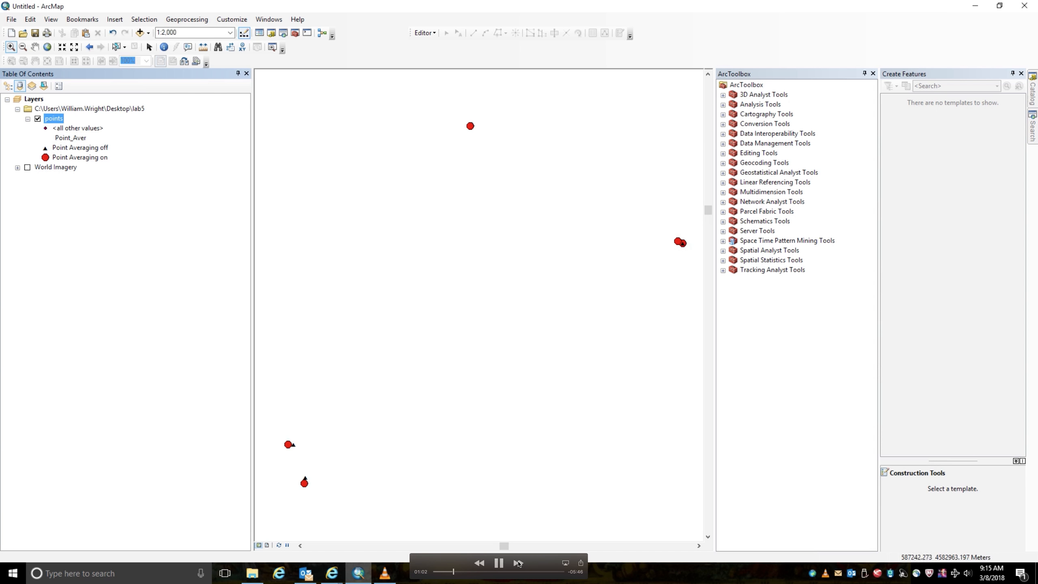
pyautogui.click(499, 564)
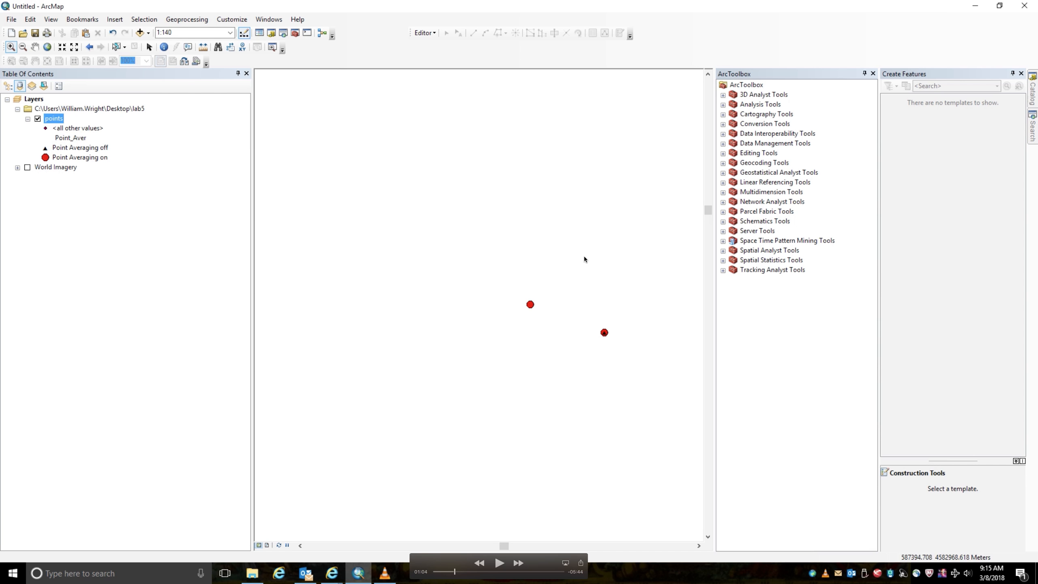
pyautogui.click(499, 567)
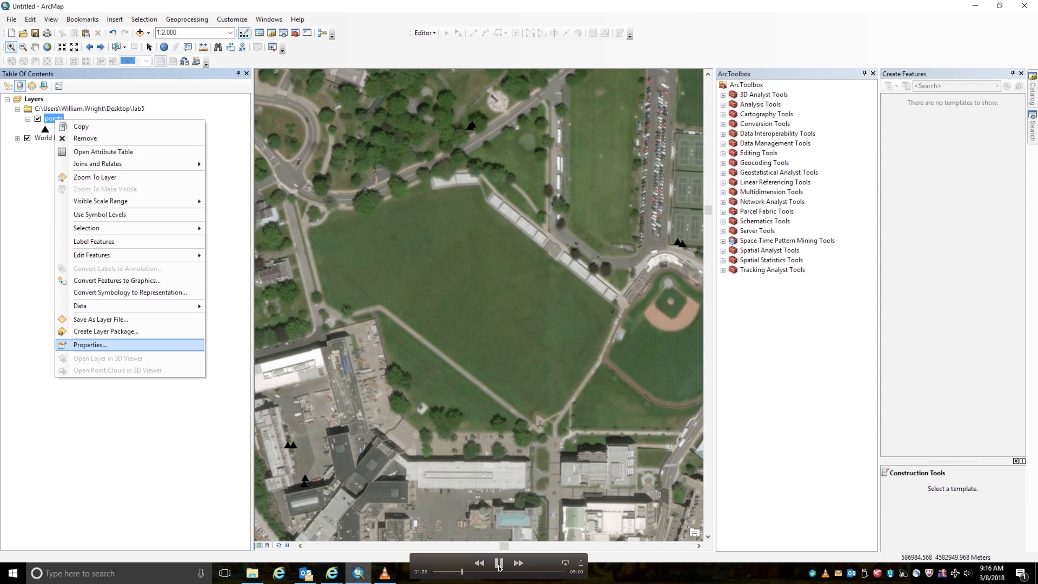
pyautogui.click(500, 564)
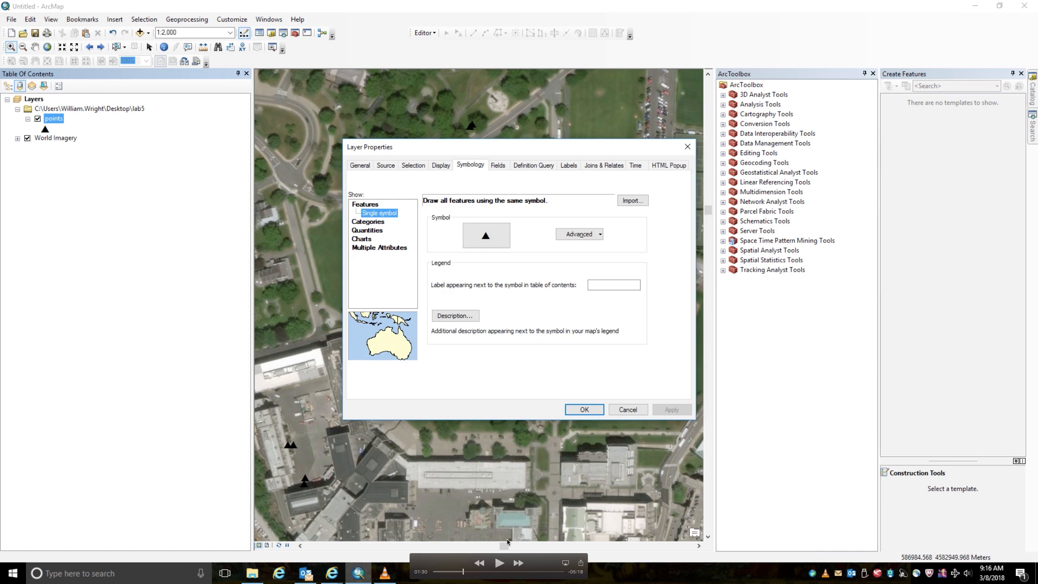
# Step: Symbolize the points layer by unique values of the Point_Aver field, adding all its values, and apply the symbology
pyautogui.click(368, 221)
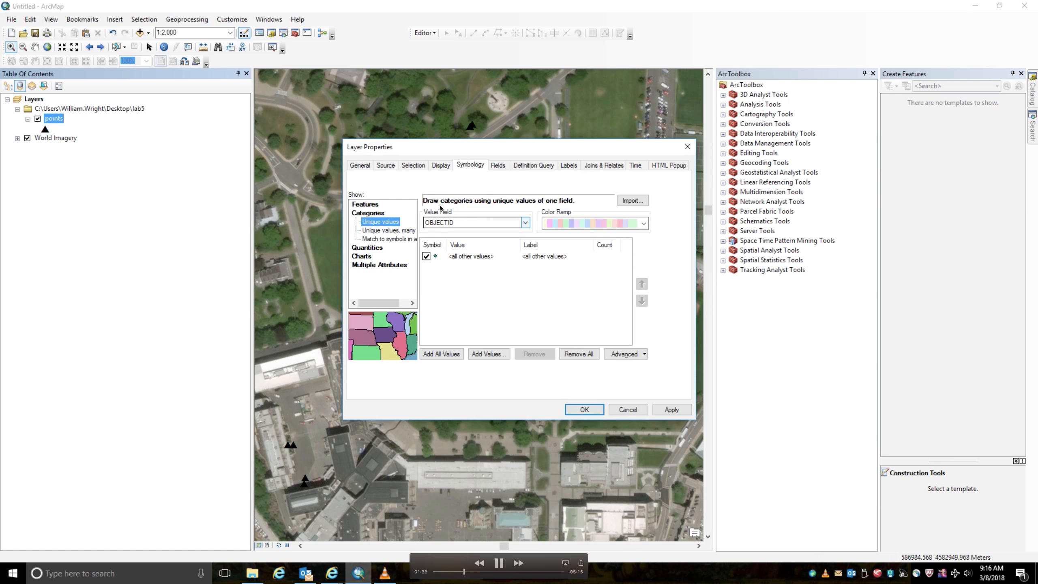
pyautogui.click(526, 222)
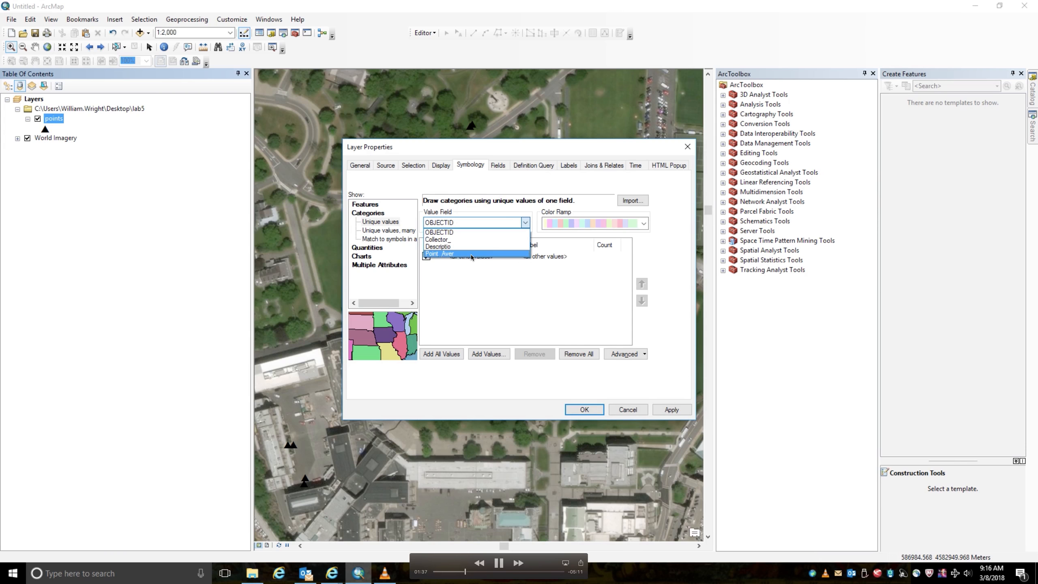
pyautogui.click(451, 254)
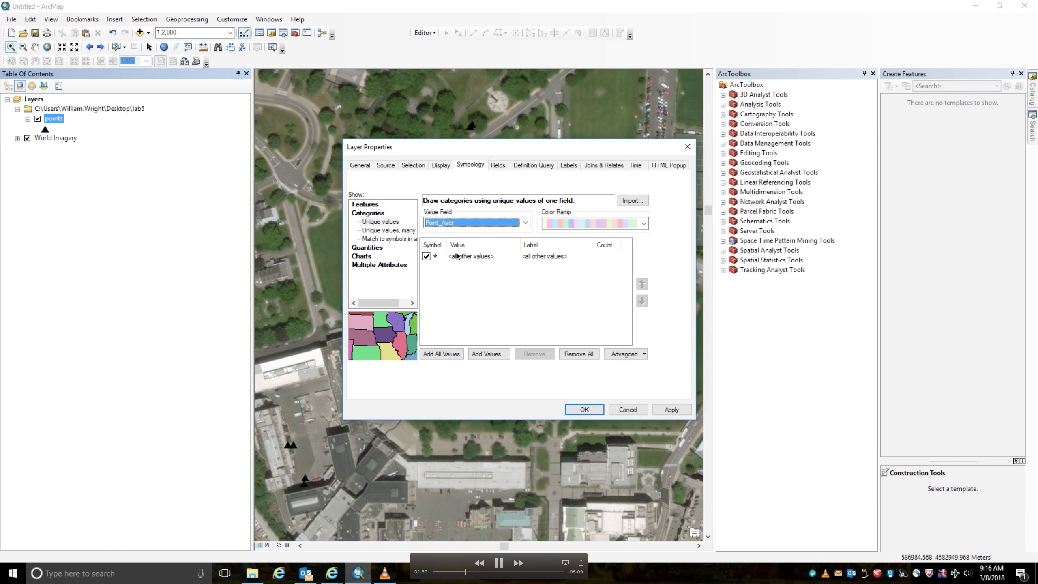
pyautogui.click(451, 353)
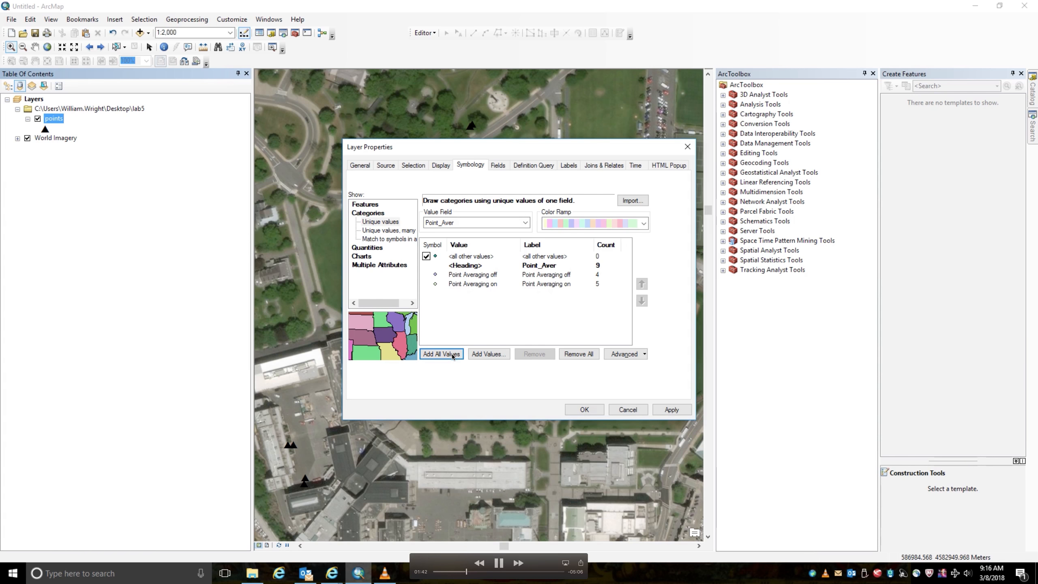
pyautogui.click(672, 410)
pyautogui.click(584, 409)
pyautogui.click(500, 563)
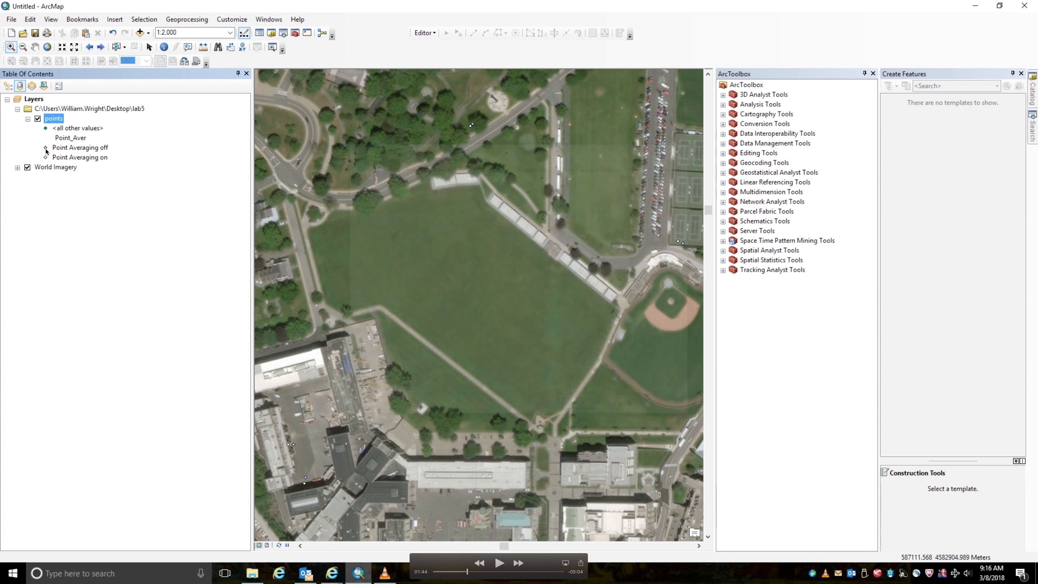
pyautogui.click(500, 563)
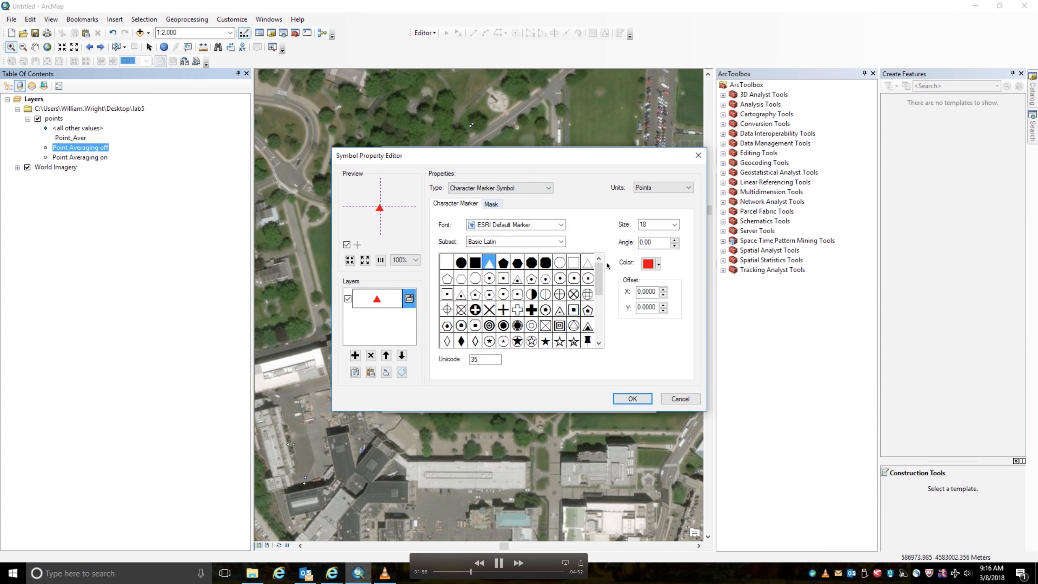
pyautogui.click(499, 564)
pyautogui.click(500, 567)
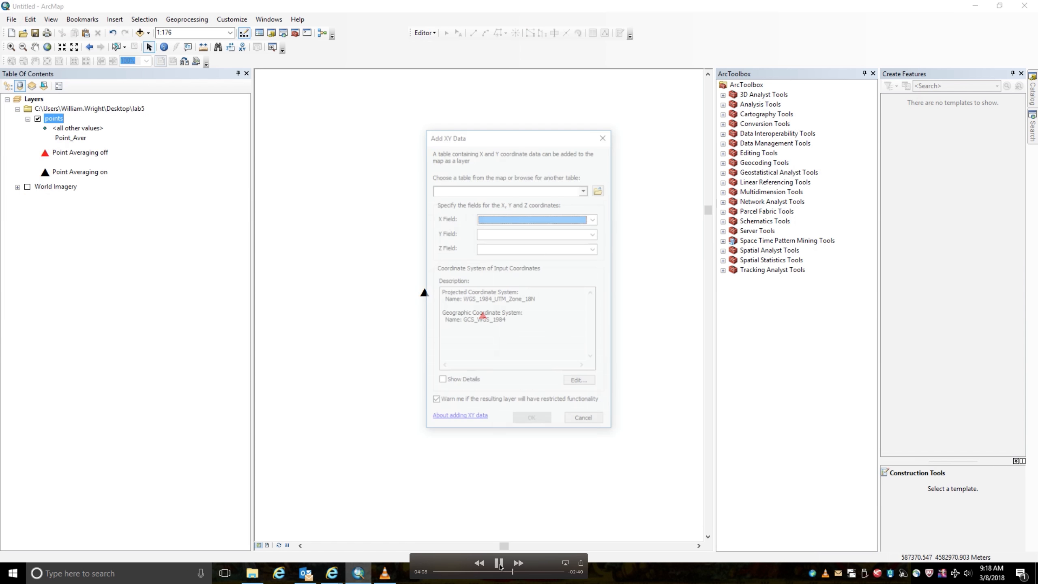
pyautogui.click(499, 564)
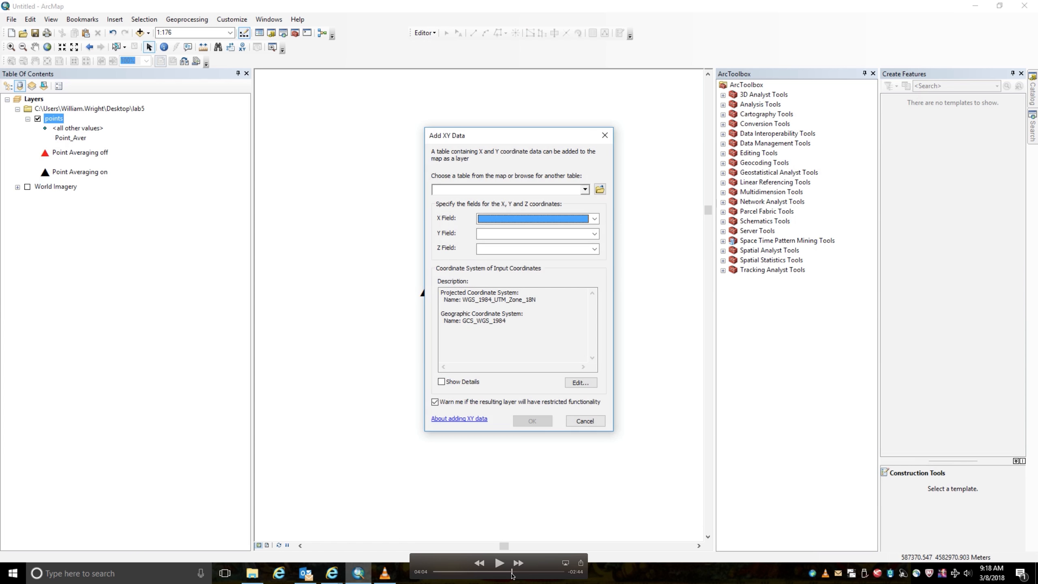
pyautogui.click(511, 574)
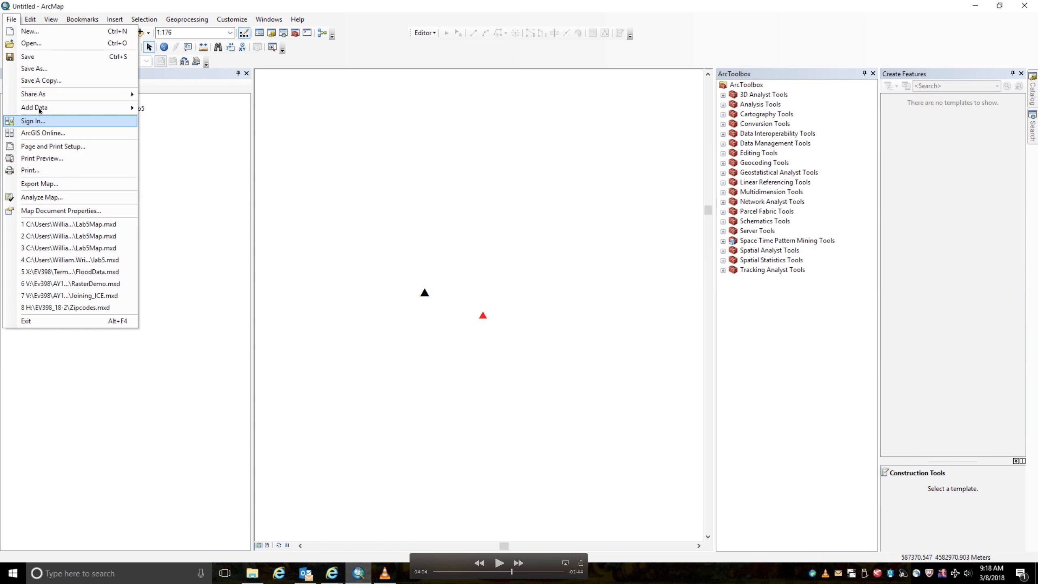
pyautogui.click(499, 563)
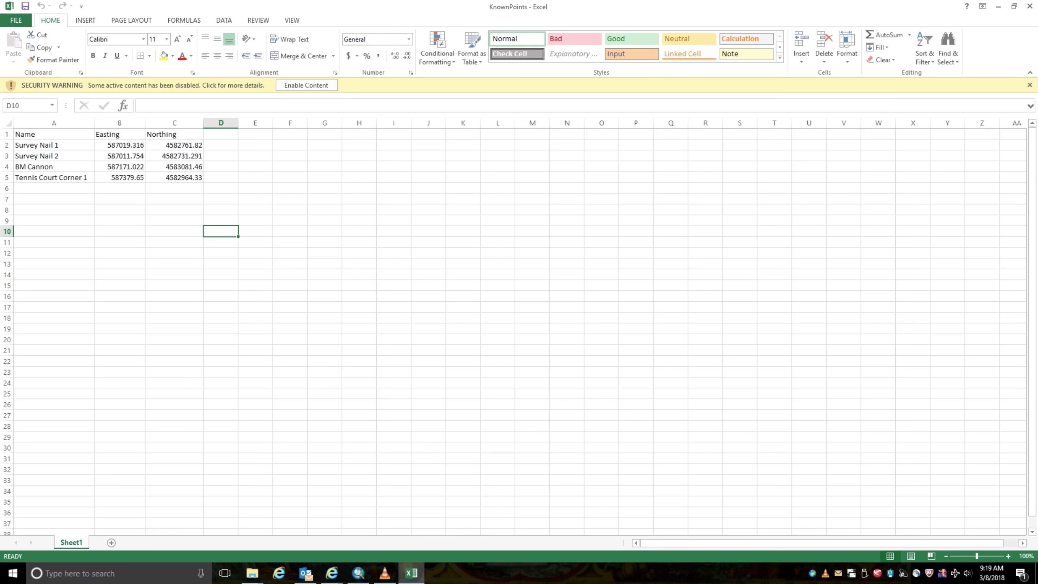
pyautogui.click(499, 564)
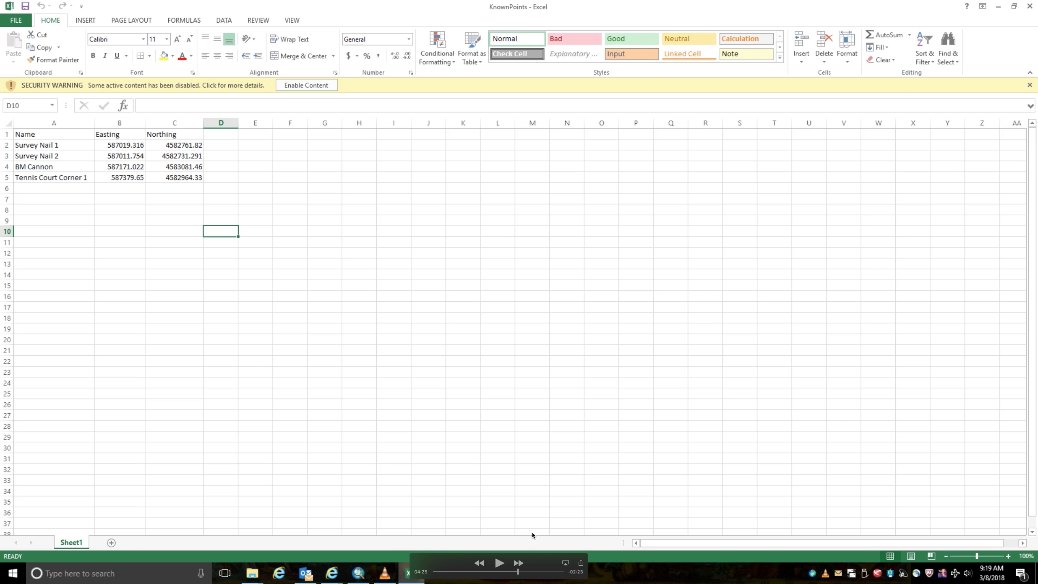
pyautogui.click(499, 564)
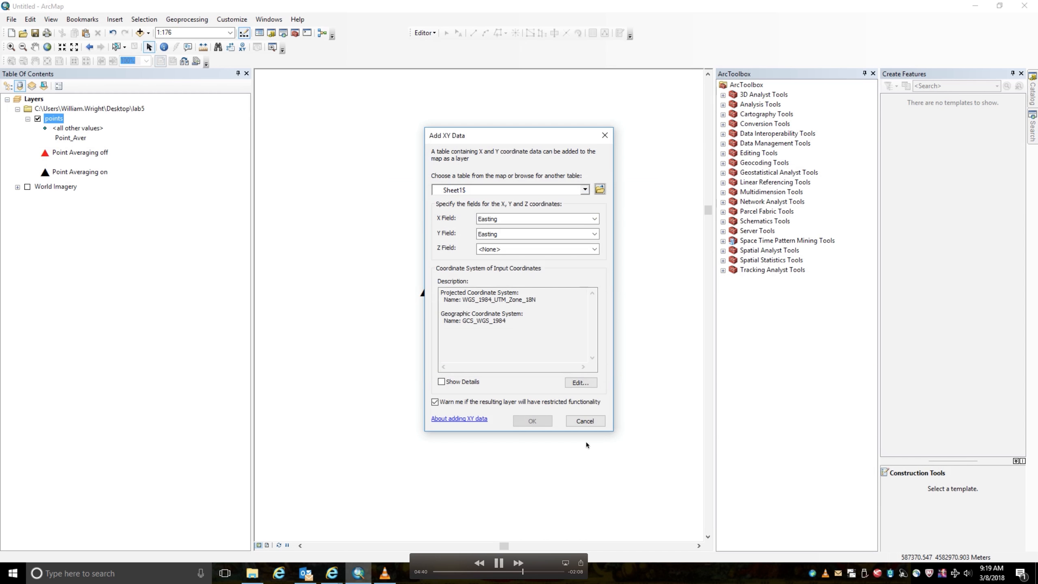
pyautogui.click(502, 567)
pyautogui.click(499, 564)
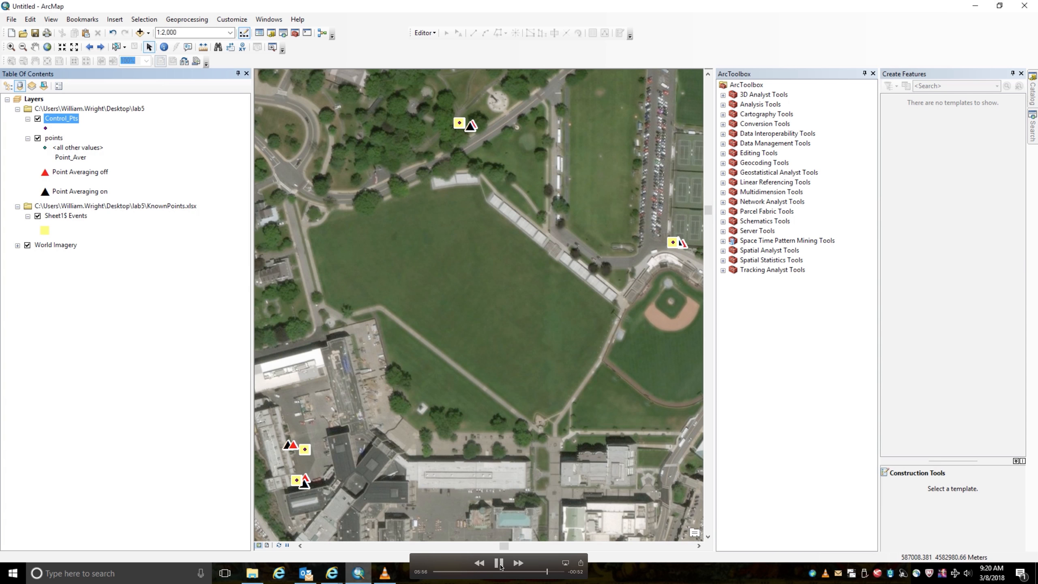
pyautogui.click(499, 564)
pyautogui.click(499, 563)
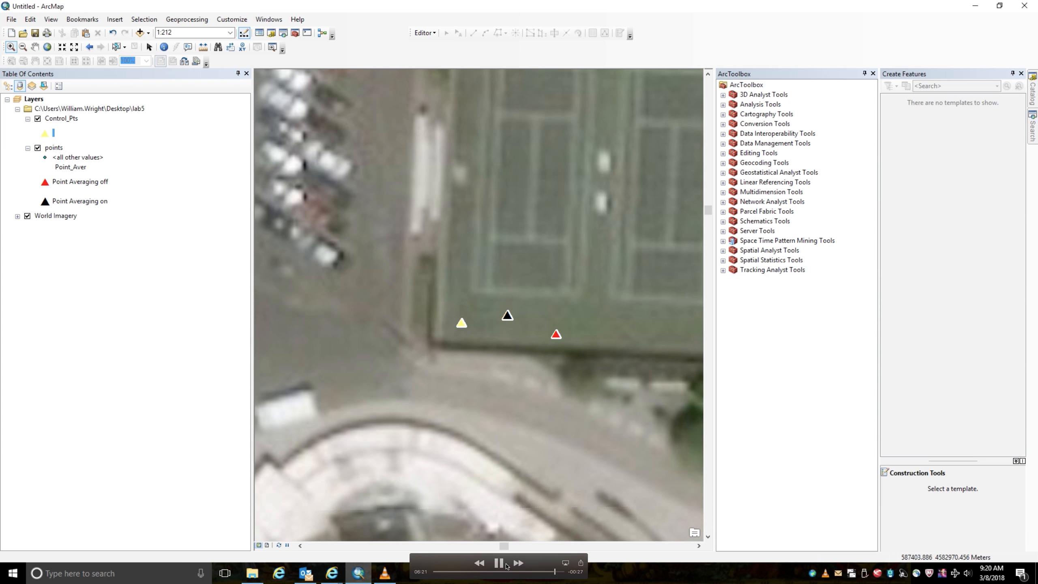
pyautogui.click(502, 566)
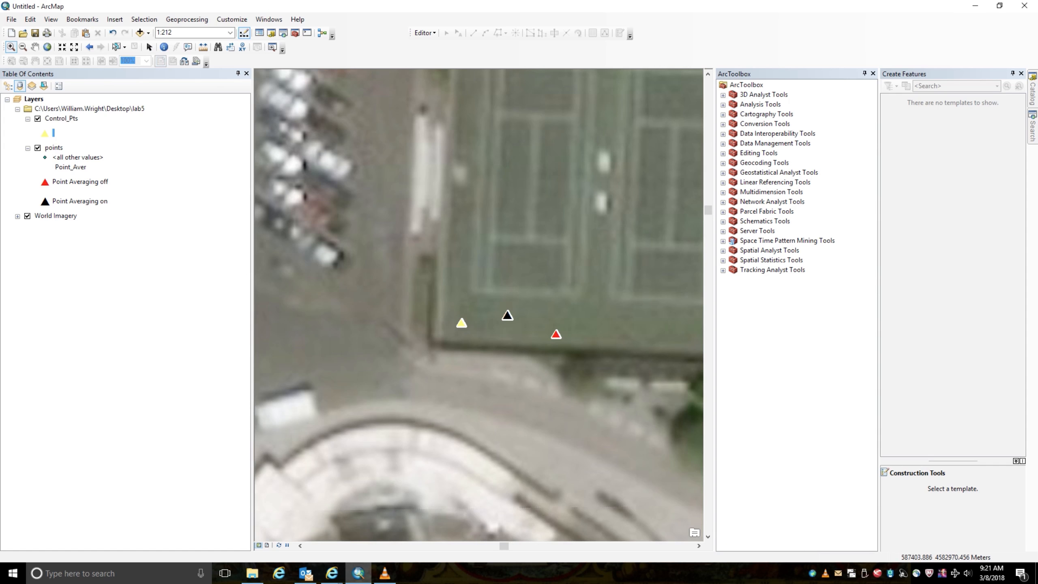
pyautogui.moveTo(549, 241)
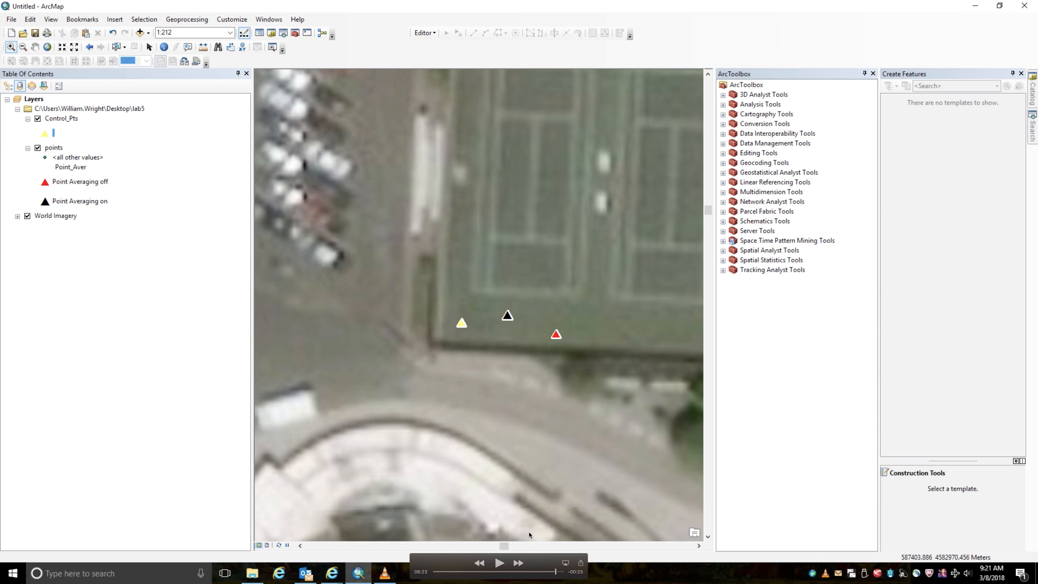
pyautogui.click(500, 564)
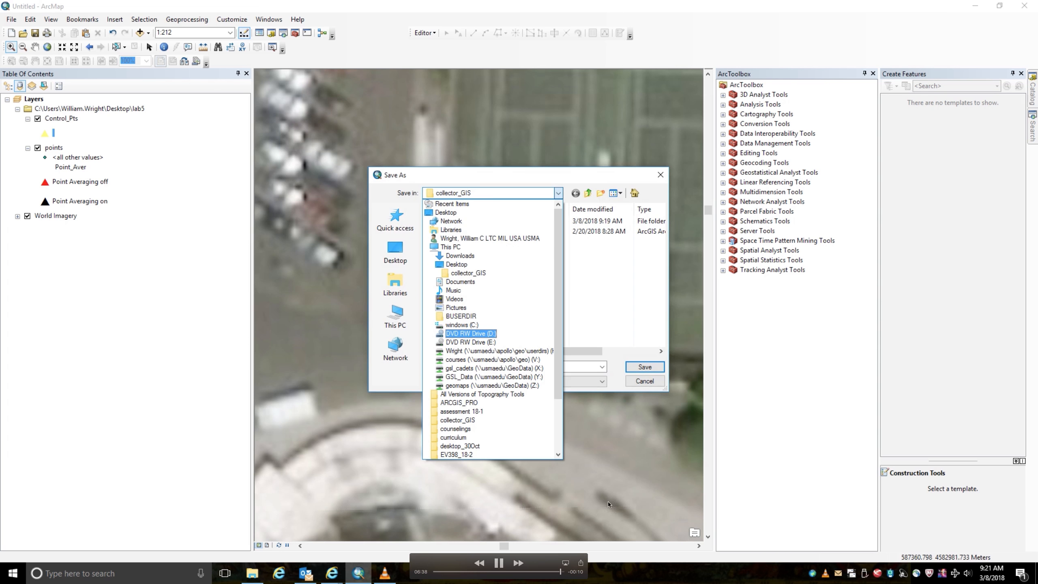
pyautogui.click(499, 564)
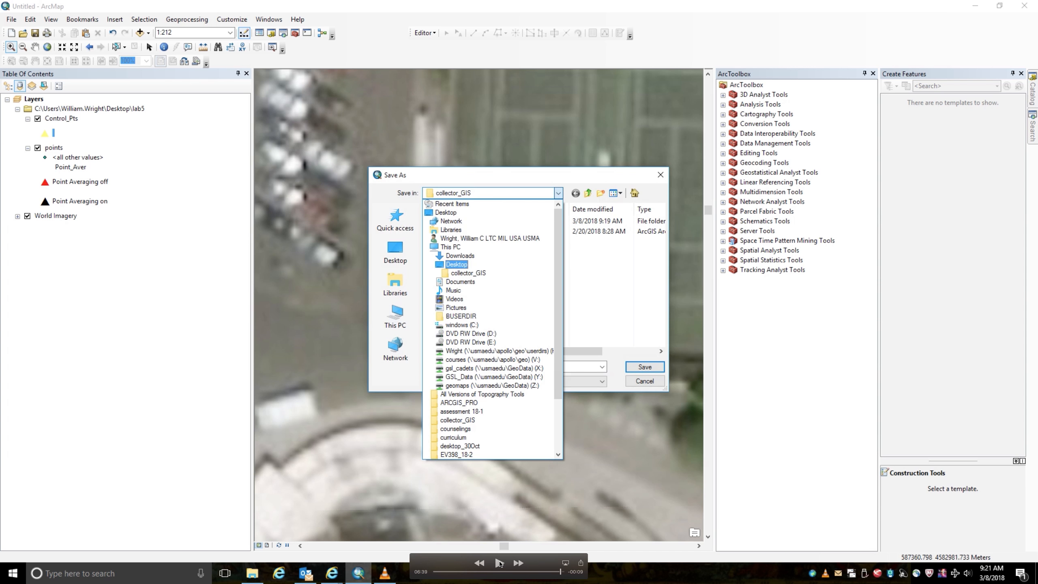